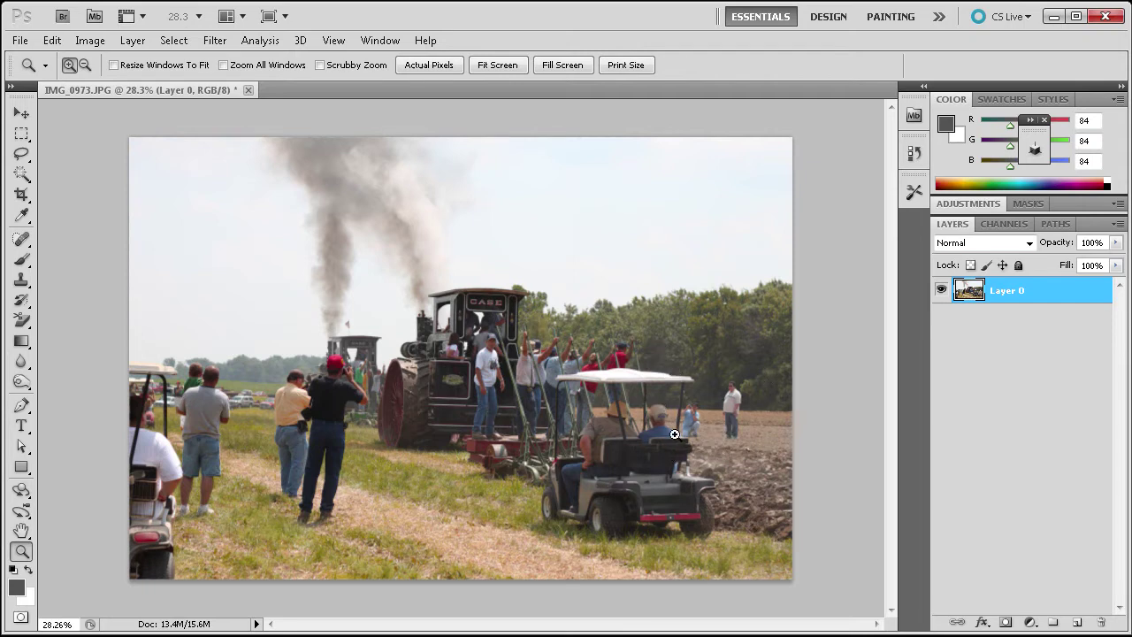
# Zoom to 139% on the standing man and crouching photographer in the ploughed field
pyautogui.click(770, 466)
pyautogui.click(771, 465)
pyautogui.scroll(3, 361, 363)
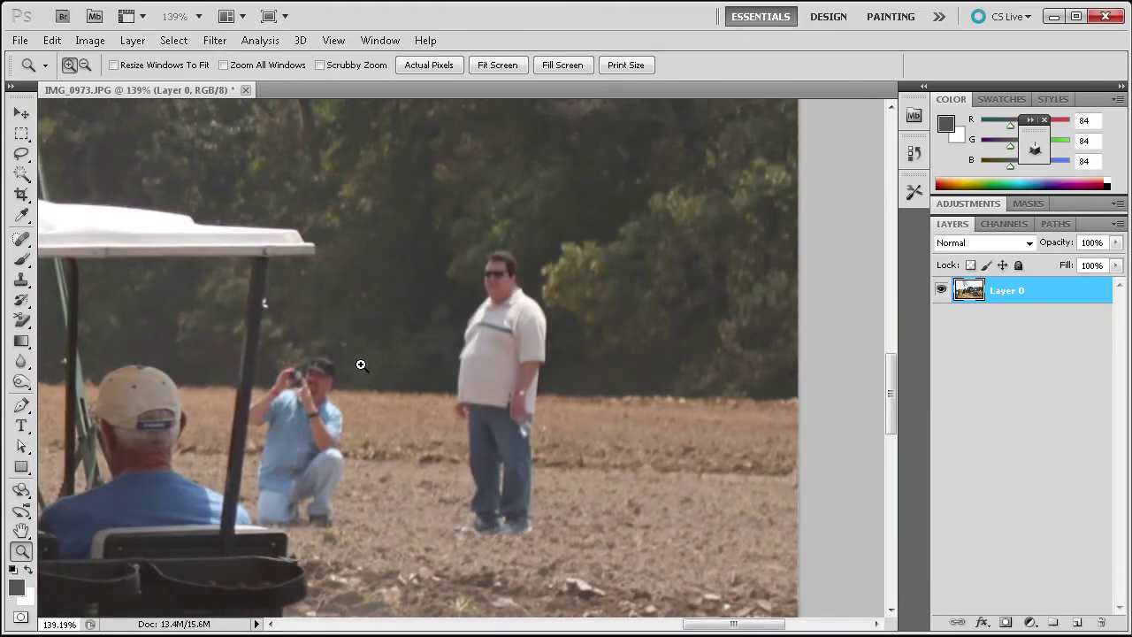
pyautogui.moveTo(723, 628); pyautogui.dragTo(720, 624)
pyautogui.scroll(2, 720, 480)
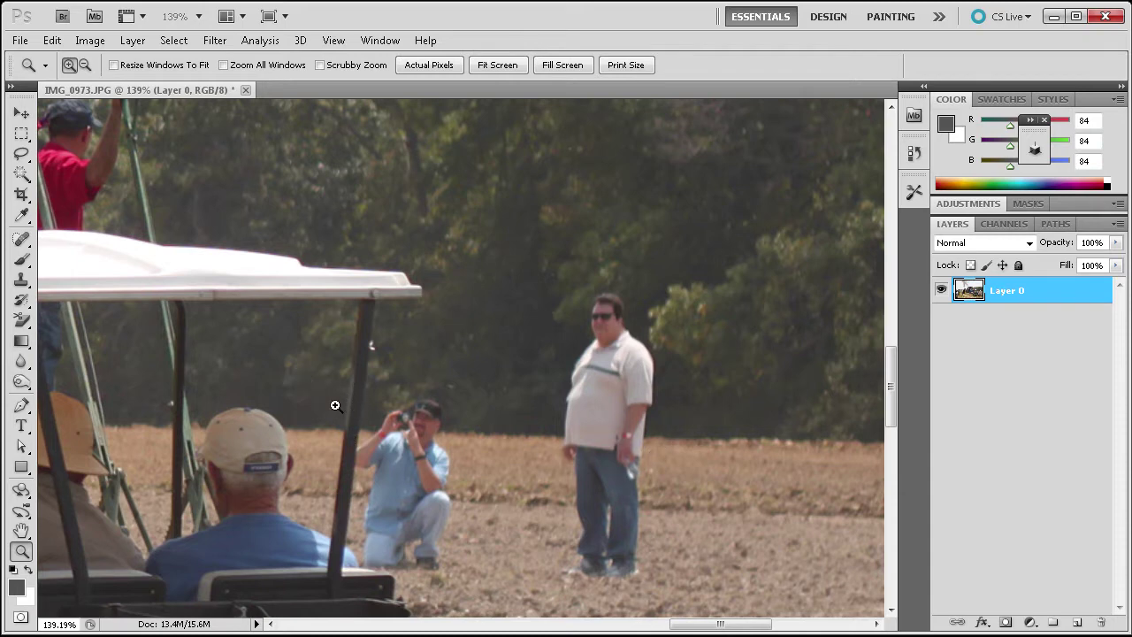
# Paint a Quick Mask over the standing man from treetops to feet, then convert it to a selection
pyautogui.click(21, 258)
pyautogui.press('q')
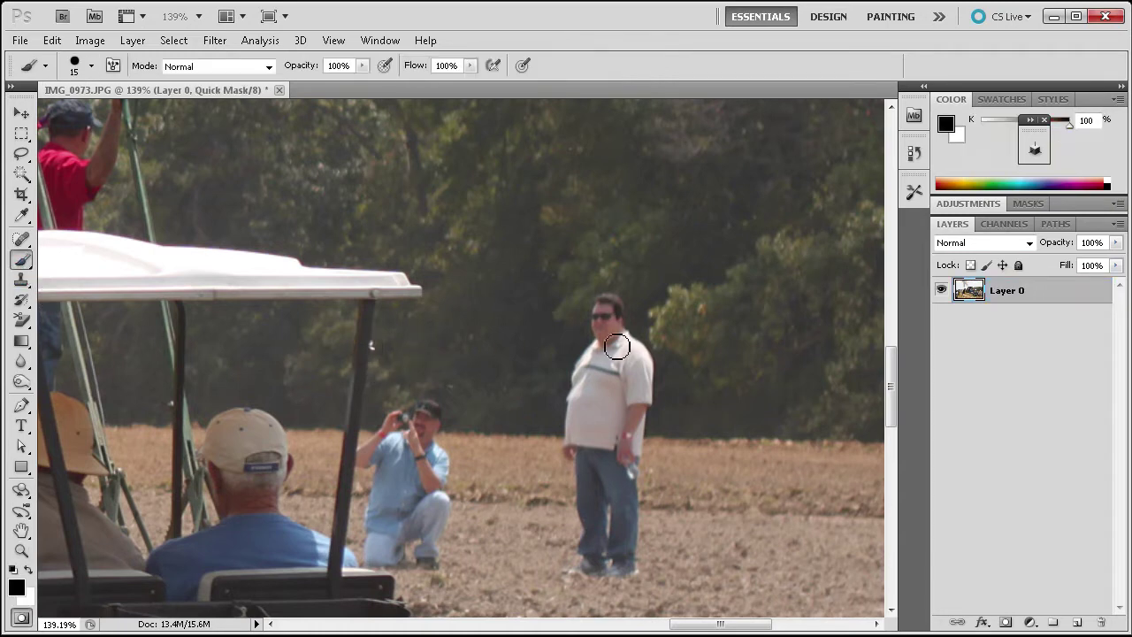
pyautogui.press(']')
pyautogui.moveTo(601, 318); pyautogui.dragTo(599, 534)
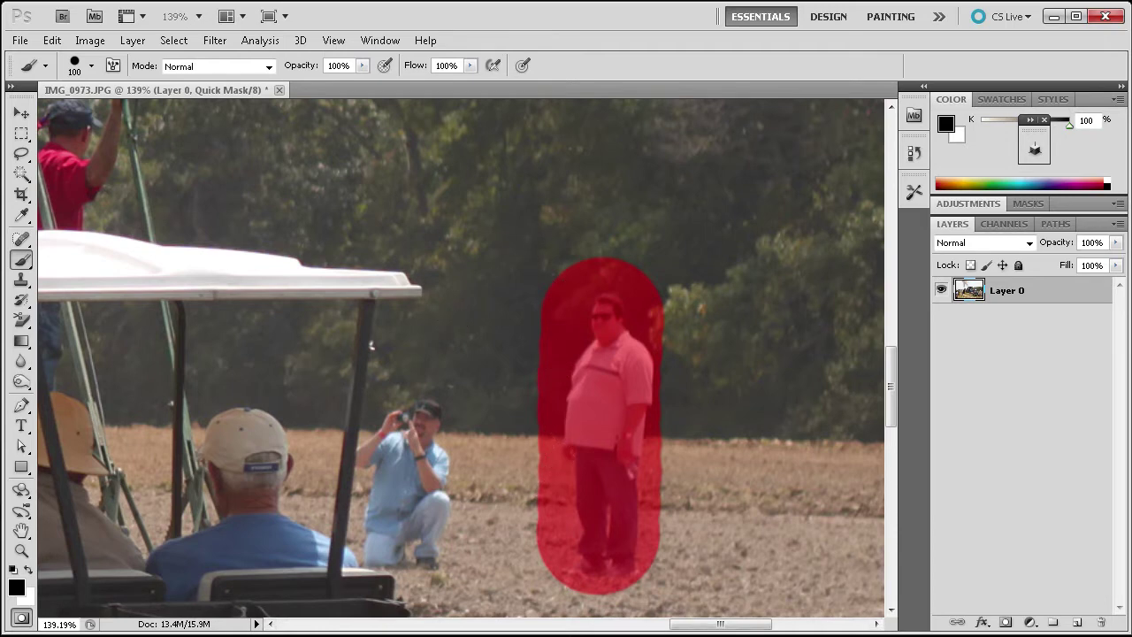
pyautogui.press('q')
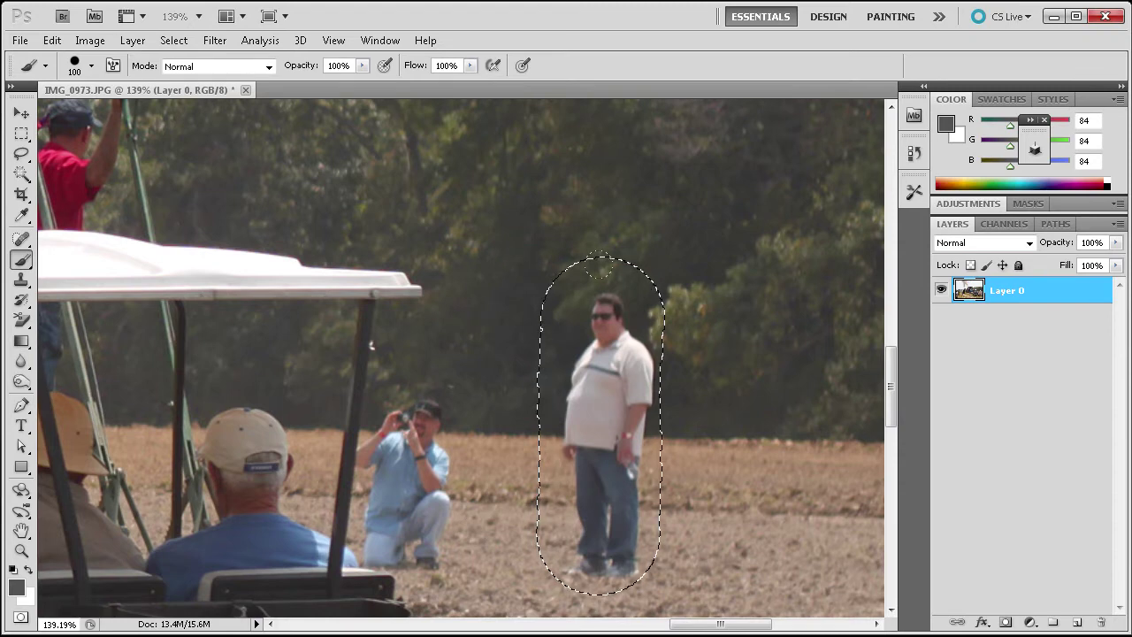
# Invert the selection and apply a Content-Aware Fill over the standing man's area
pyautogui.click(174, 40)
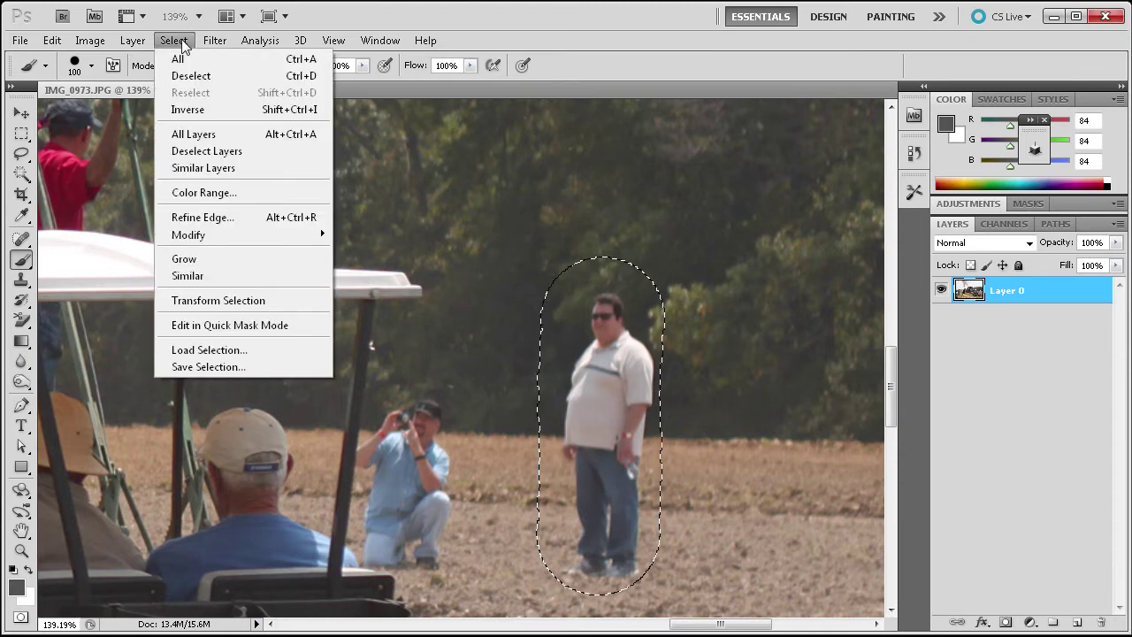
pyautogui.click(176, 109)
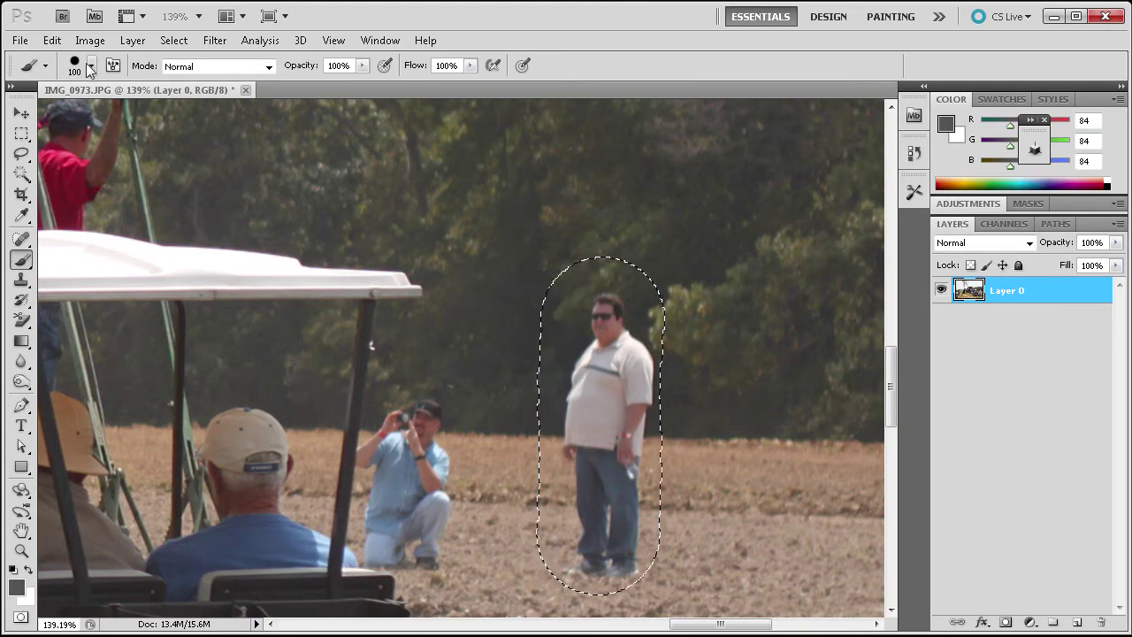
pyautogui.click(52, 39)
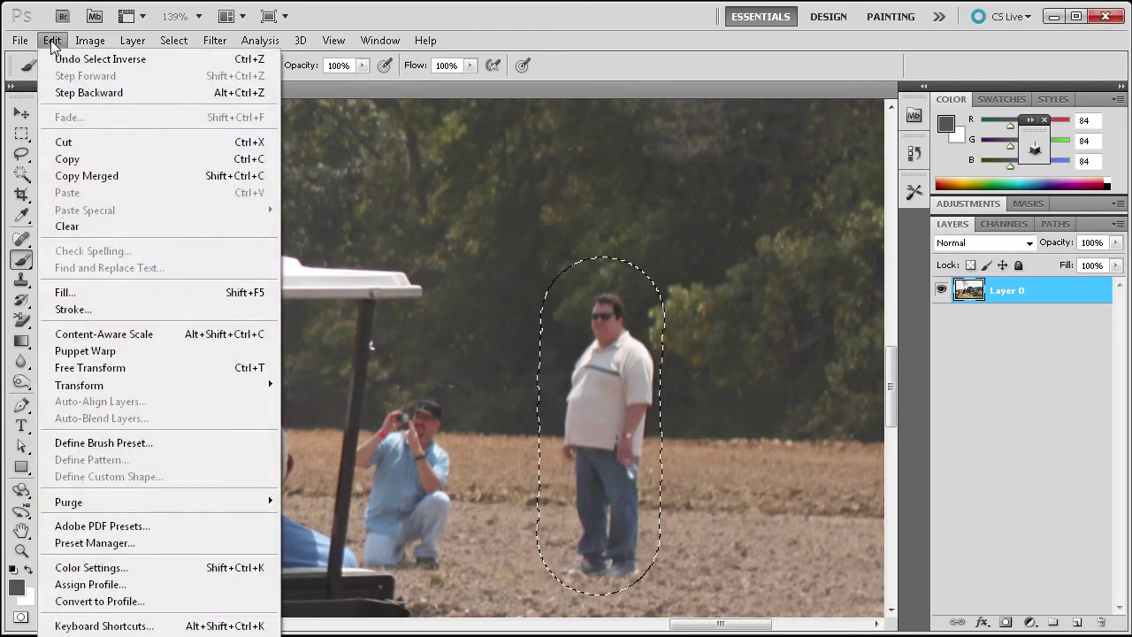
pyautogui.click(111, 294)
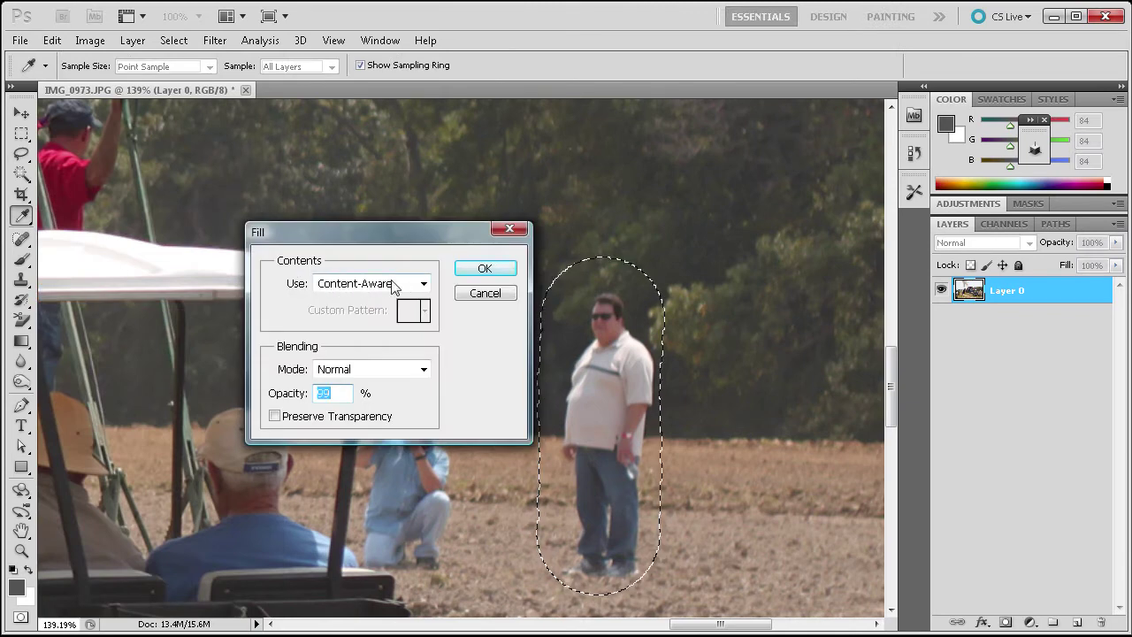
pyautogui.click(485, 268)
pyautogui.press('b')
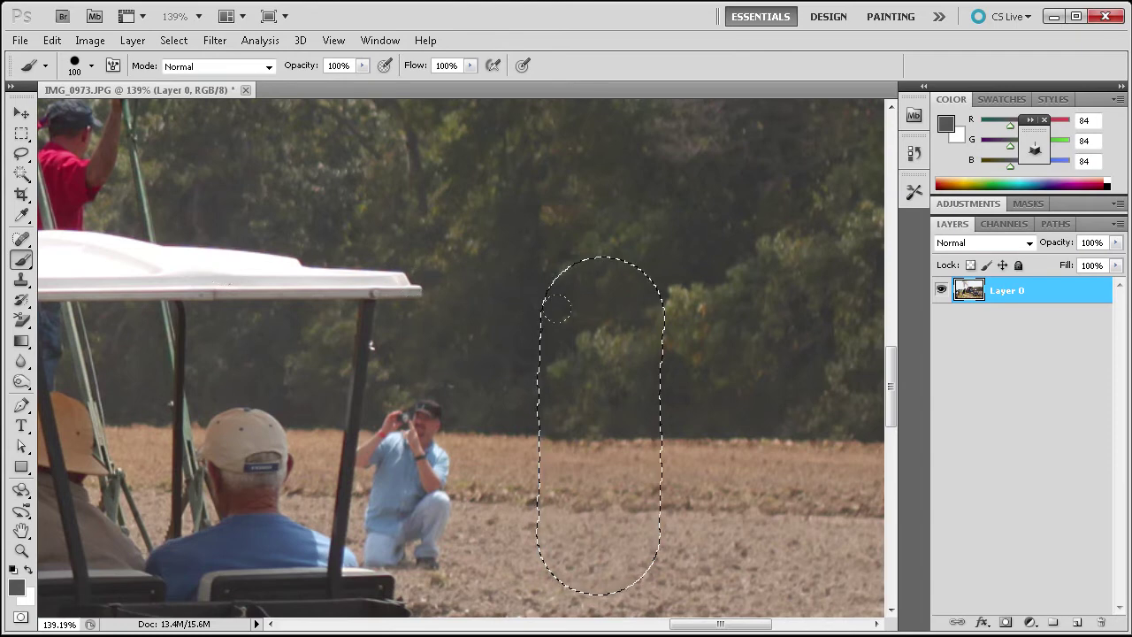
# Deselect the filled area with the Rectangular Marquee and zoom to 271% on the crouching photographer
pyautogui.press('m')
pyautogui.click(594, 364)
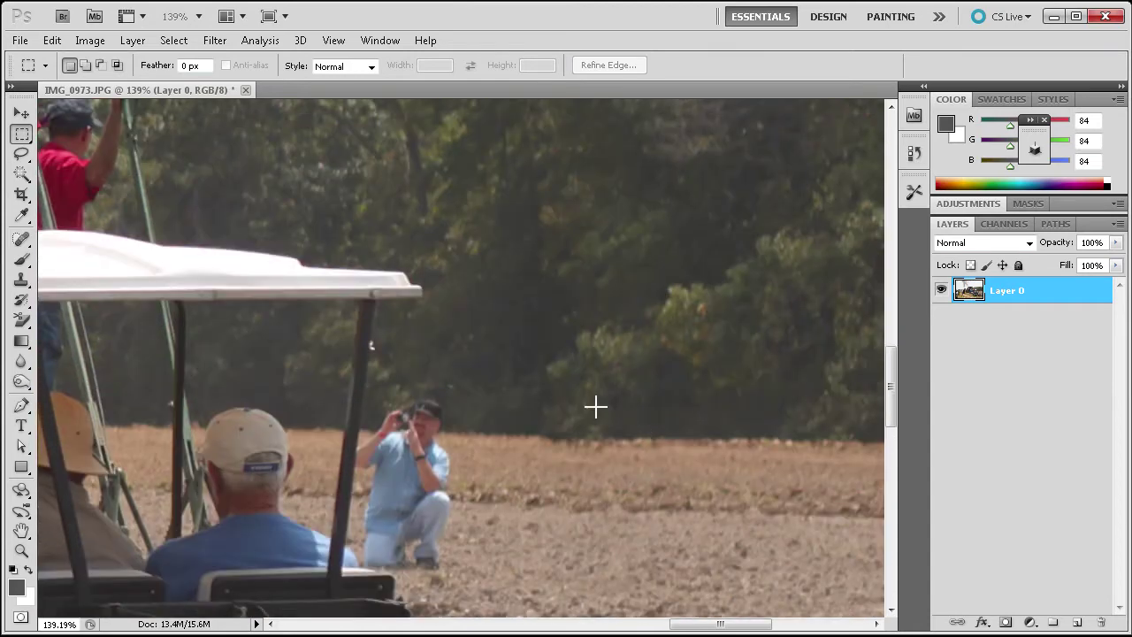
pyautogui.scroll(-3, 607, 379)
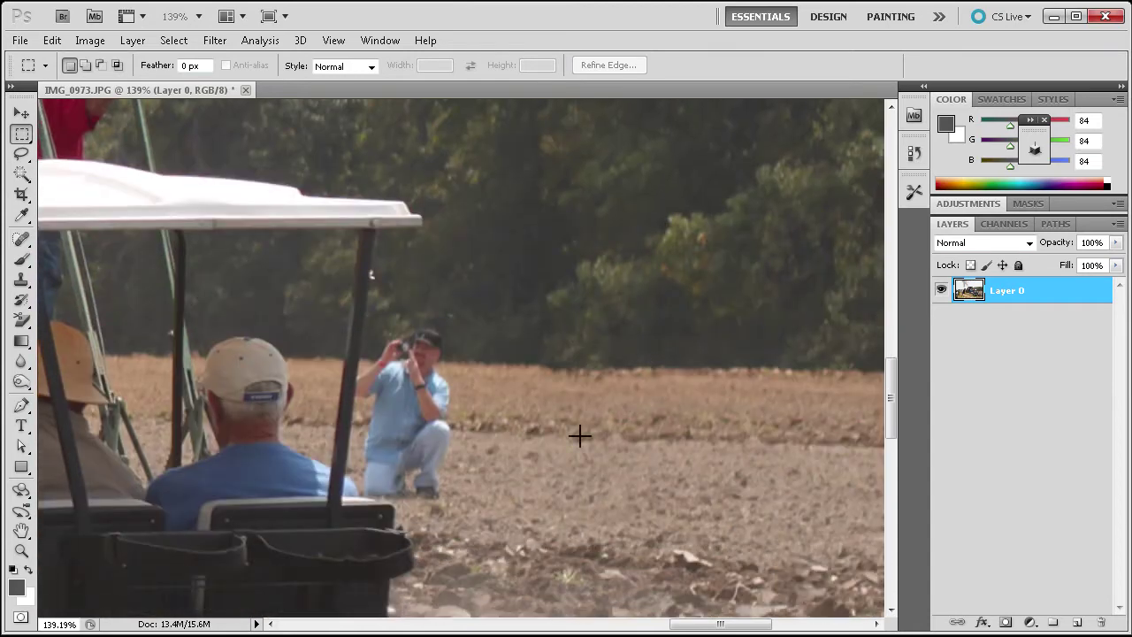
pyautogui.scroll(2, 539, 453)
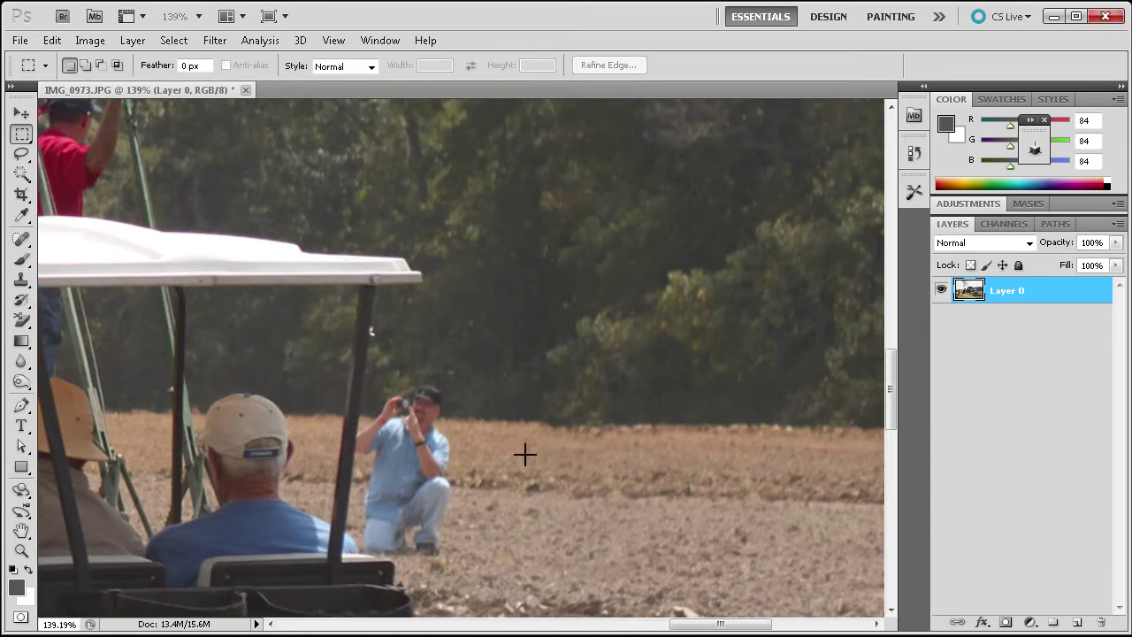
pyautogui.scroll(3, 383, 430)
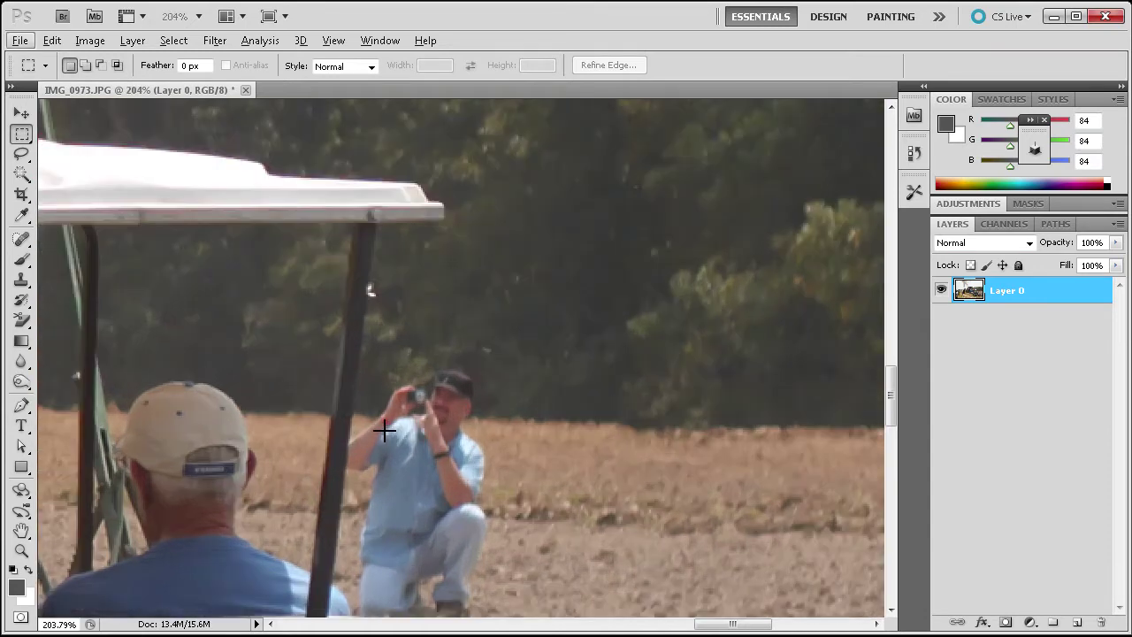
pyautogui.scroll(2, 389, 434)
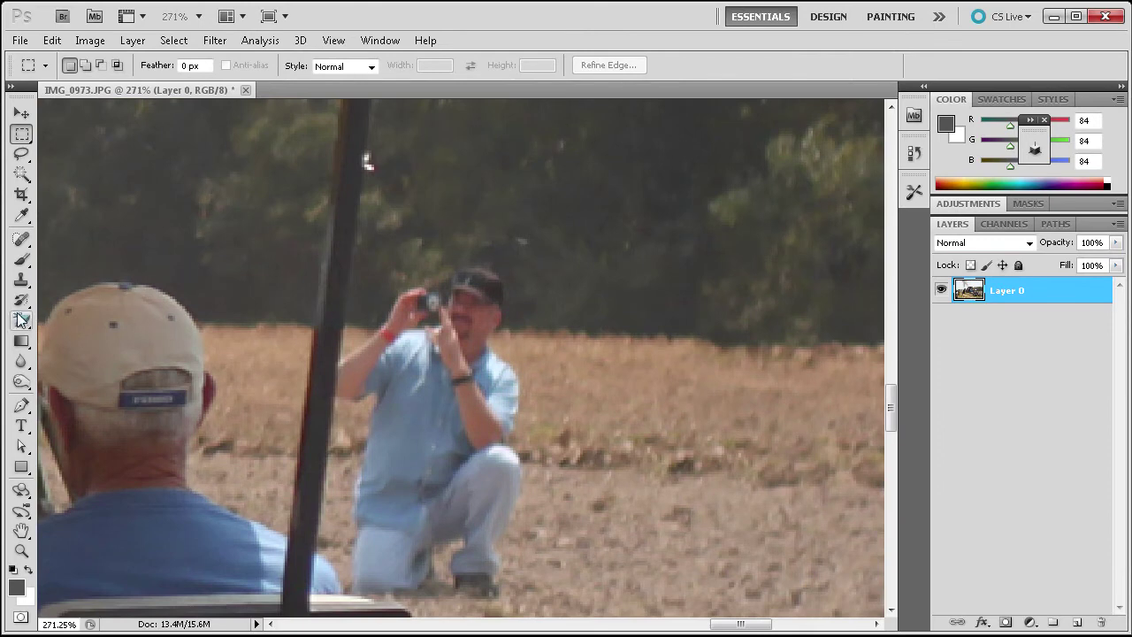
pyautogui.click(20, 264)
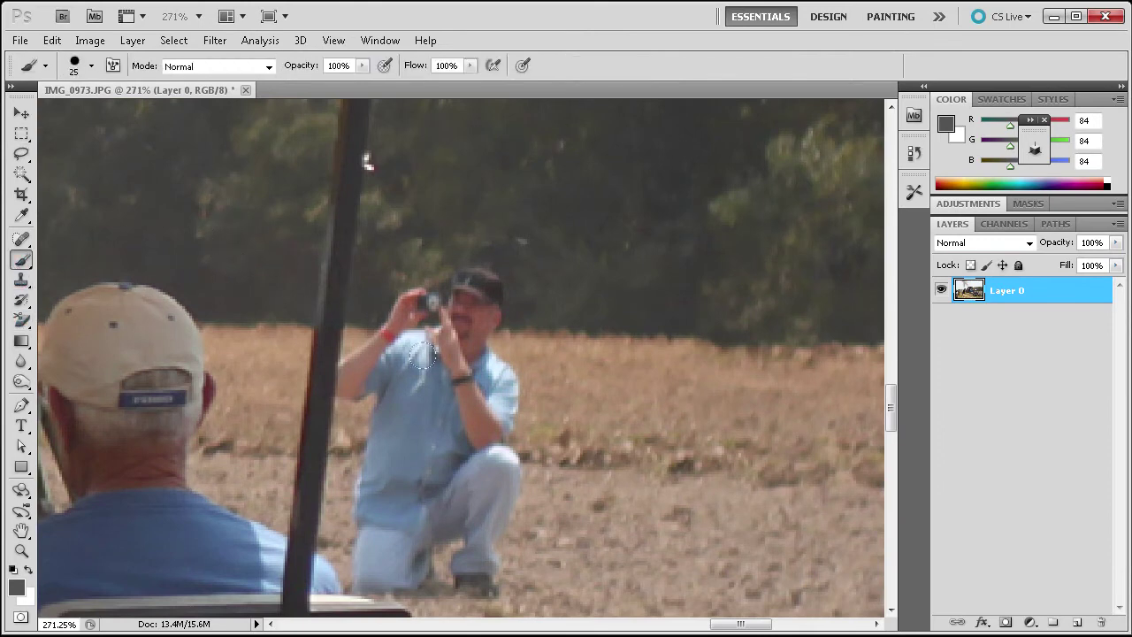
# Reset colours to black and white, mask the photographer from hat to knees, and convert it to a selection
pyautogui.press('d')
pyautogui.press('q')
pyautogui.moveTo(488, 293)
pyautogui.mouseDown()
pyautogui.moveTo(471, 287)
pyautogui.moveTo(460, 309)
pyautogui.moveTo(490, 305)
pyautogui.moveTo(446, 353)
pyautogui.moveTo(408, 290)
pyautogui.moveTo(425, 281)
pyautogui.moveTo(341, 382)
pyautogui.moveTo(349, 403)
pyautogui.moveTo(396, 389)
pyautogui.moveTo(396, 372)
pyautogui.moveTo(366, 508)
pyautogui.moveTo(370, 579)
pyautogui.moveTo(412, 570)
pyautogui.moveTo(418, 522)
pyautogui.moveTo(411, 549)
pyautogui.moveTo(466, 517)
pyautogui.moveTo(464, 578)
pyautogui.moveTo(507, 476)
pyautogui.moveTo(485, 408)
pyautogui.moveTo(508, 382)
pyautogui.moveTo(496, 417)
pyautogui.moveTo(482, 352)
pyautogui.moveTo(431, 373)
pyautogui.moveTo(414, 343)
pyautogui.moveTo(393, 536)
pyautogui.moveTo(442, 368)
pyautogui.moveTo(458, 404)
pyautogui.moveTo(450, 473)
pyautogui.moveTo(474, 496)
pyautogui.mouseUp()
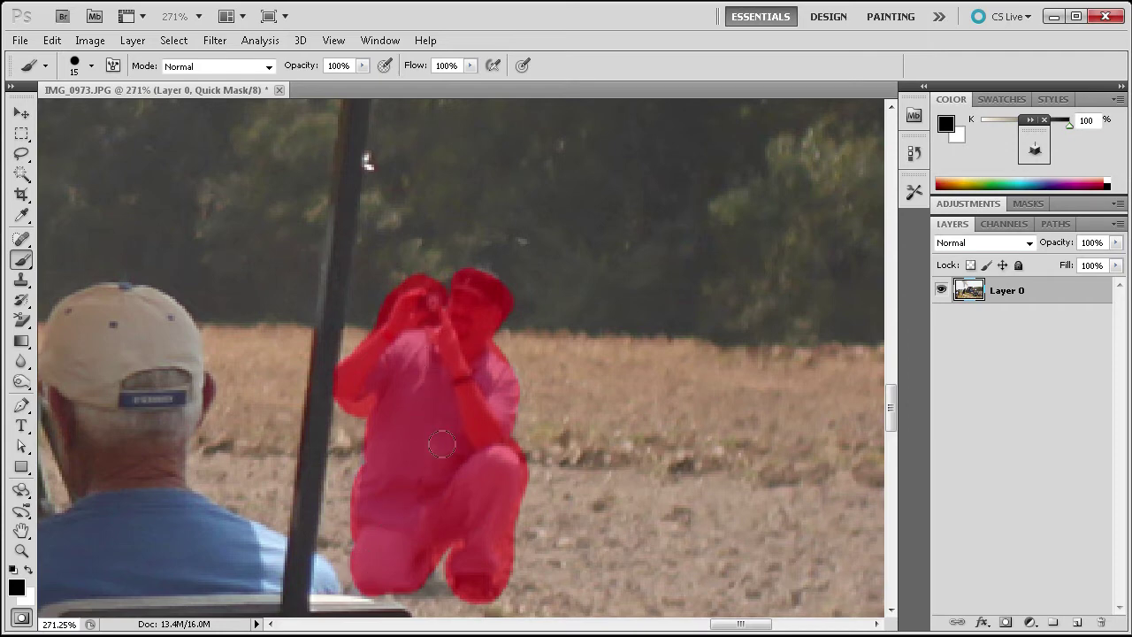
pyautogui.press('q')
pyautogui.click(173, 41)
# Invert the selection, Content-Aware Fill the photographer's area, then deselect with the Rectangular Marquee
pyautogui.click(186, 107)
pyautogui.click(51, 41)
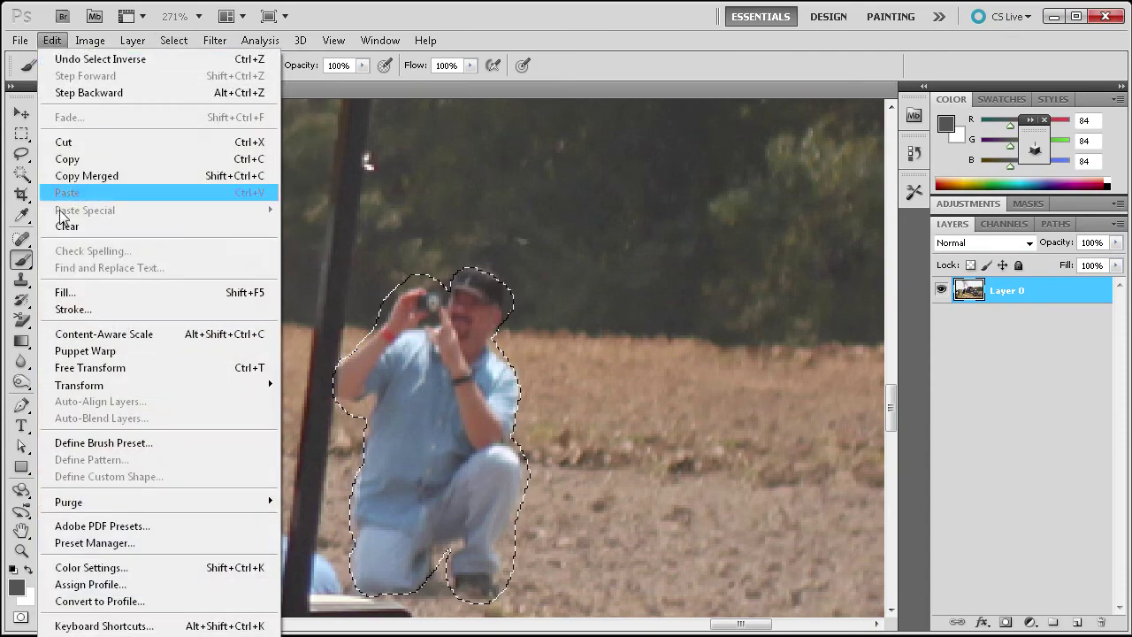
pyautogui.click(67, 292)
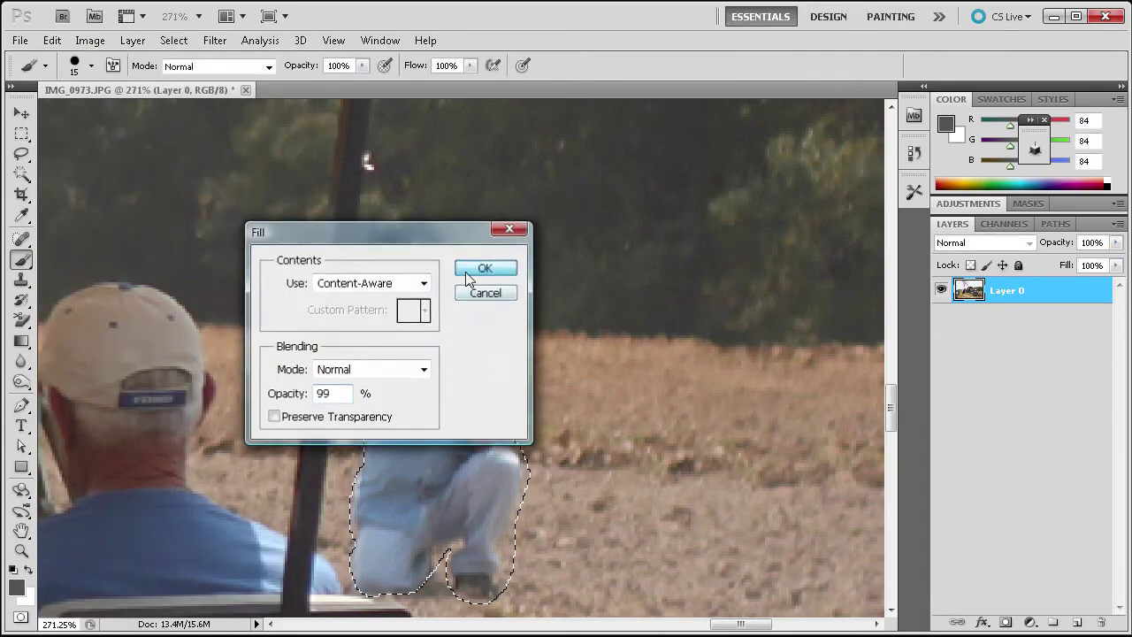
pyautogui.click(468, 277)
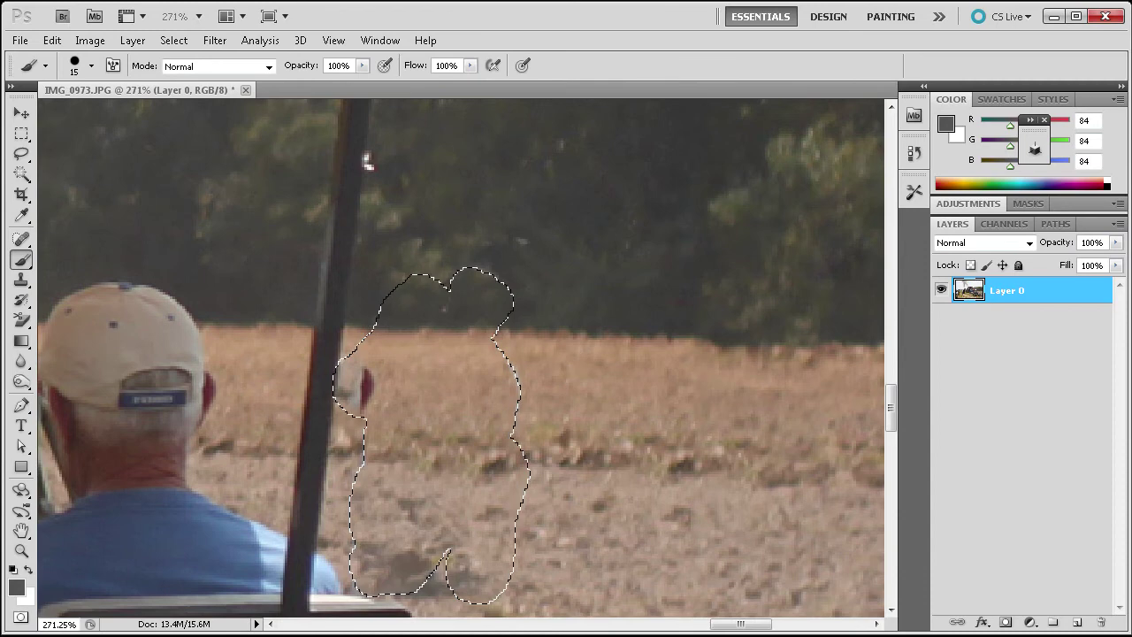
pyautogui.click(21, 134)
pyautogui.click(389, 296)
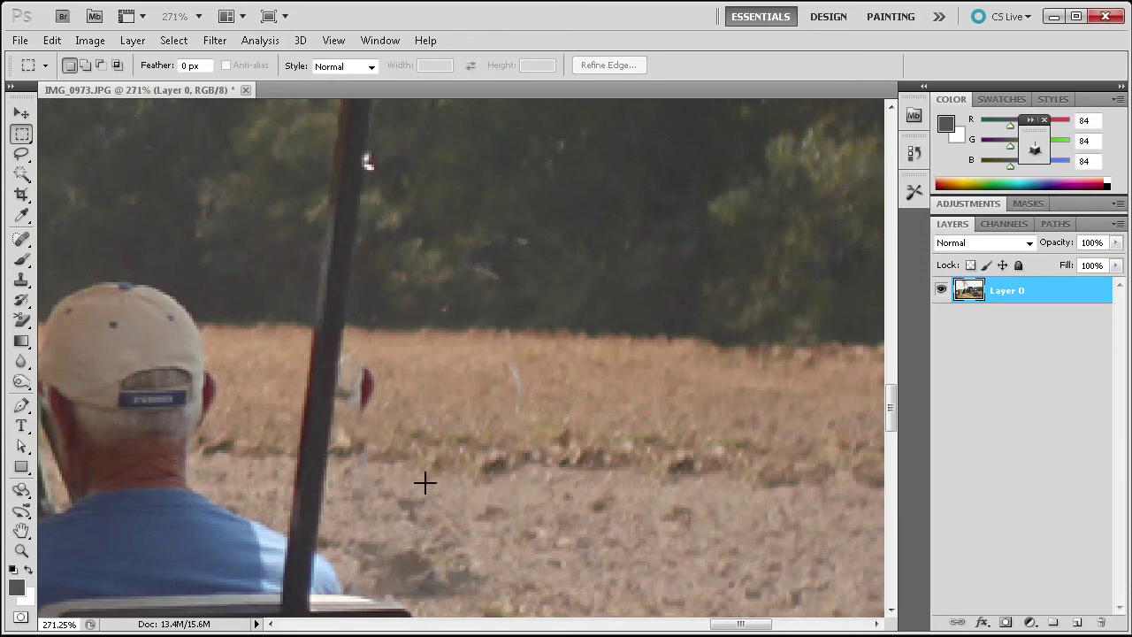
# Switch to the Spot Healing Brush and heal a faint tree-line mark and a blemish at the field's bottom
pyautogui.click(22, 239)
pyautogui.rightClick(22, 239)
pyautogui.click(99, 235)
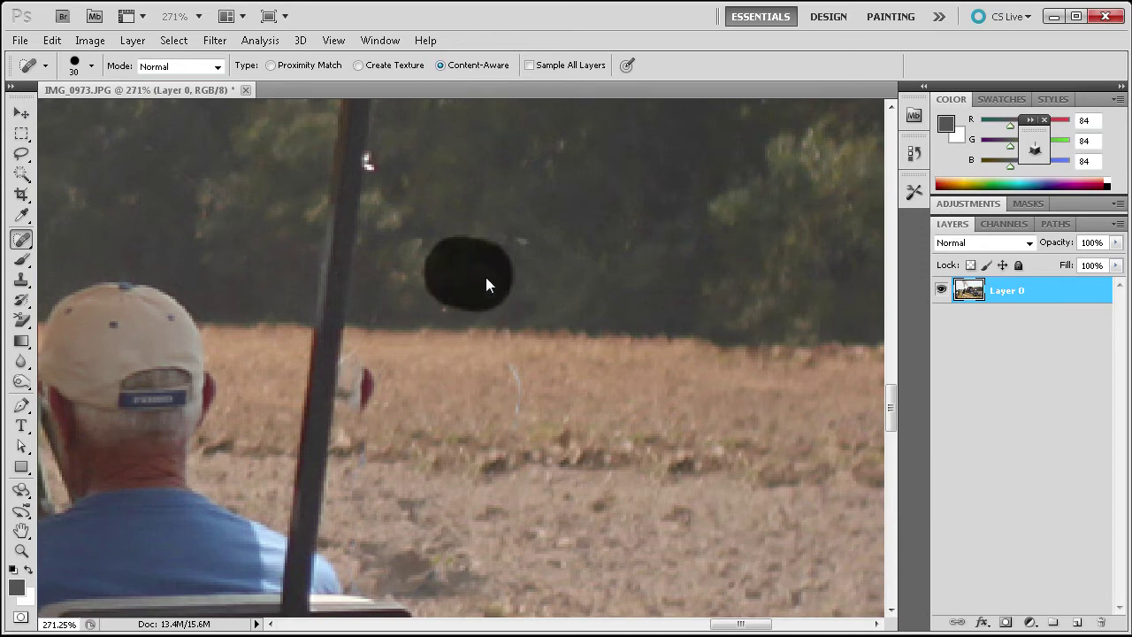
pyautogui.moveTo(516, 399); pyautogui.dragTo(515, 398)
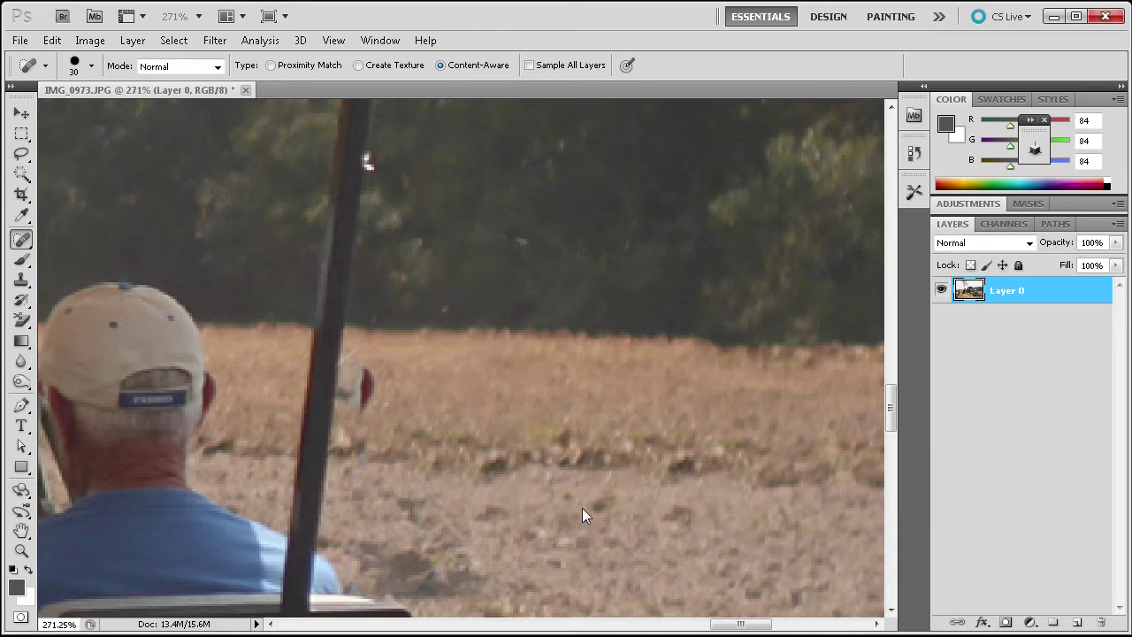
pyautogui.click(374, 488)
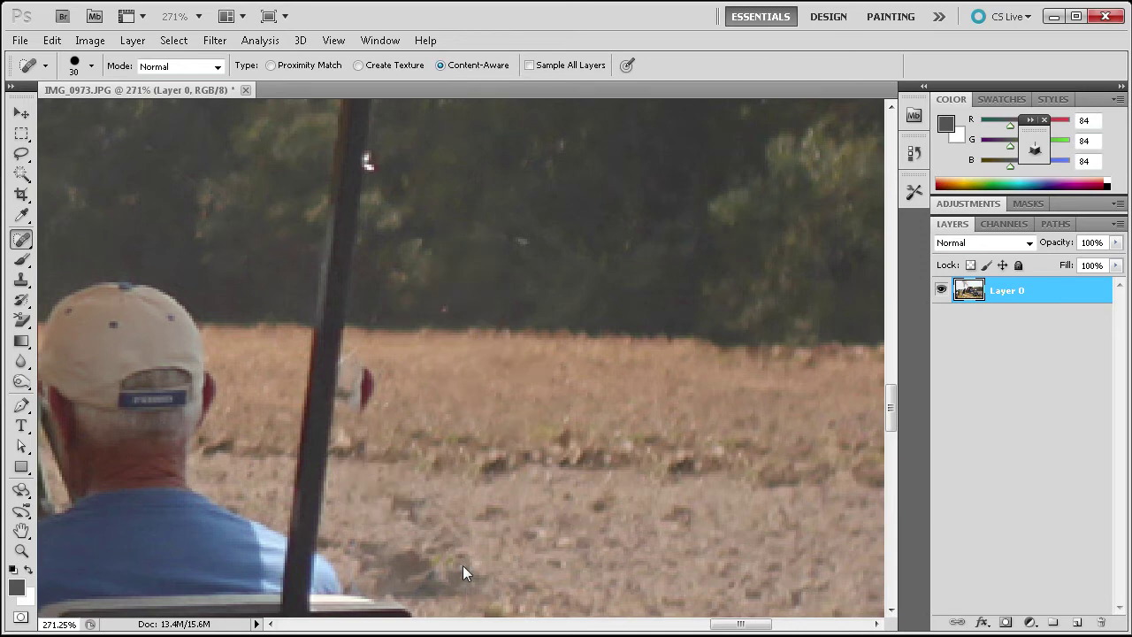
# Heal the white remnant beside the pole and a leftover patch in the lower field
pyautogui.moveTo(377, 389); pyautogui.dragTo(377, 391)
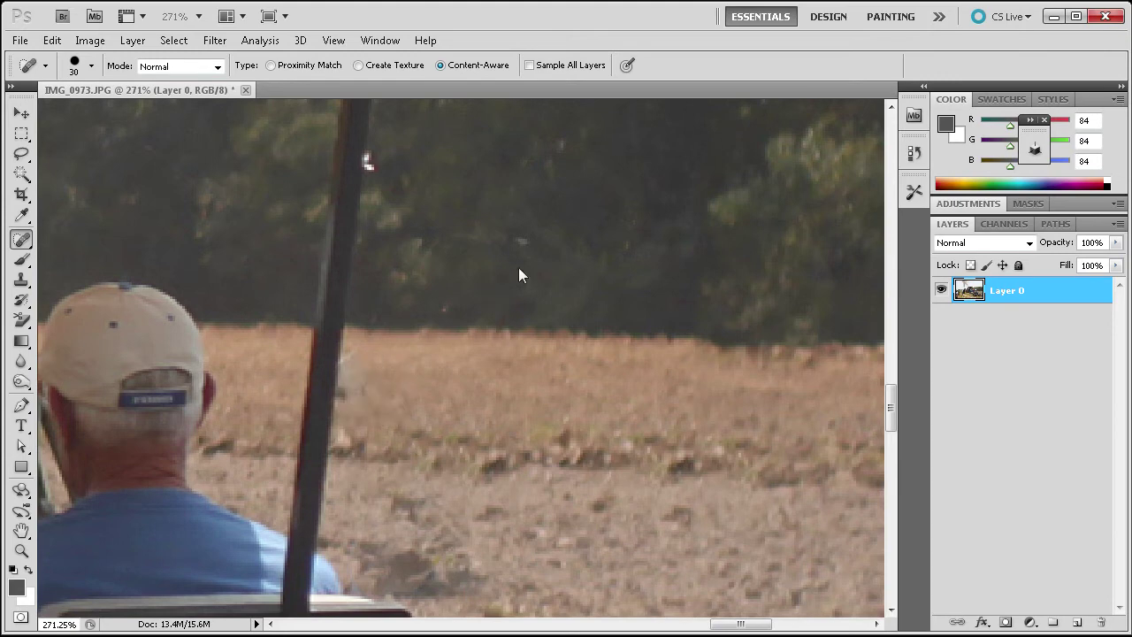
pyautogui.moveTo(374, 386); pyautogui.dragTo(372, 383)
pyautogui.scroll(-5, 605, 426)
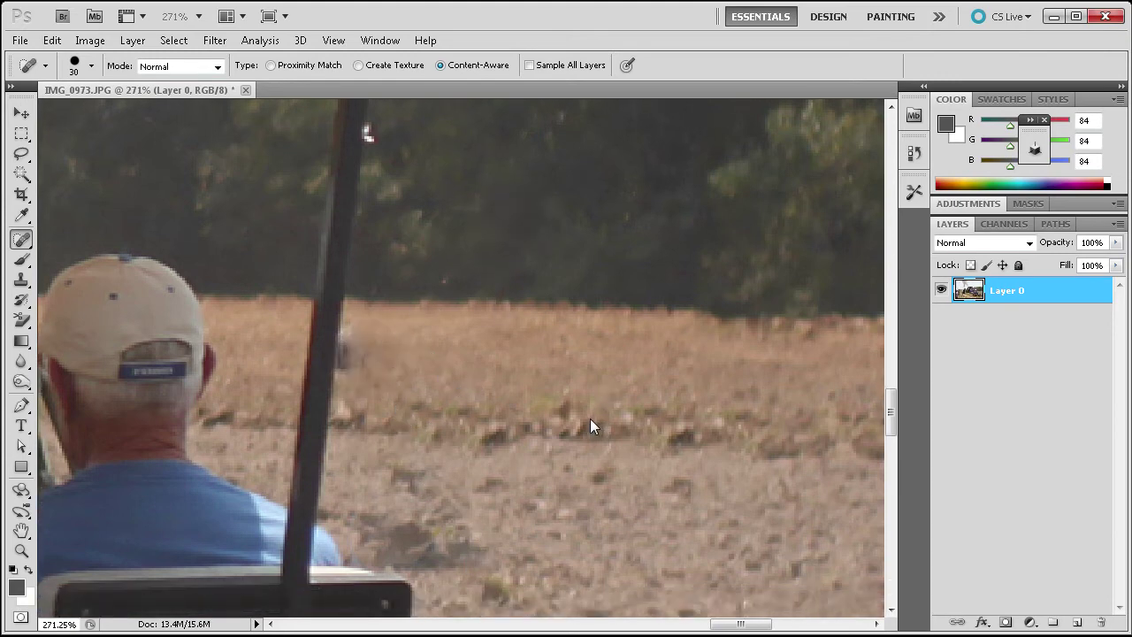
pyautogui.moveTo(416, 411); pyautogui.dragTo(417, 412)
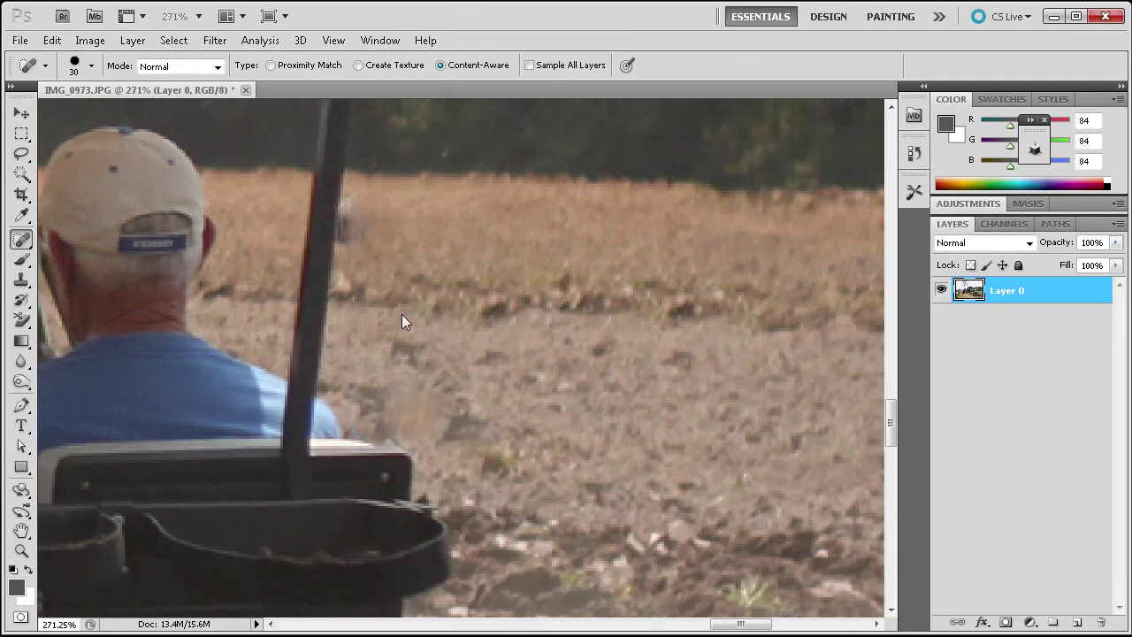
pyautogui.scroll(-6, 465, 267)
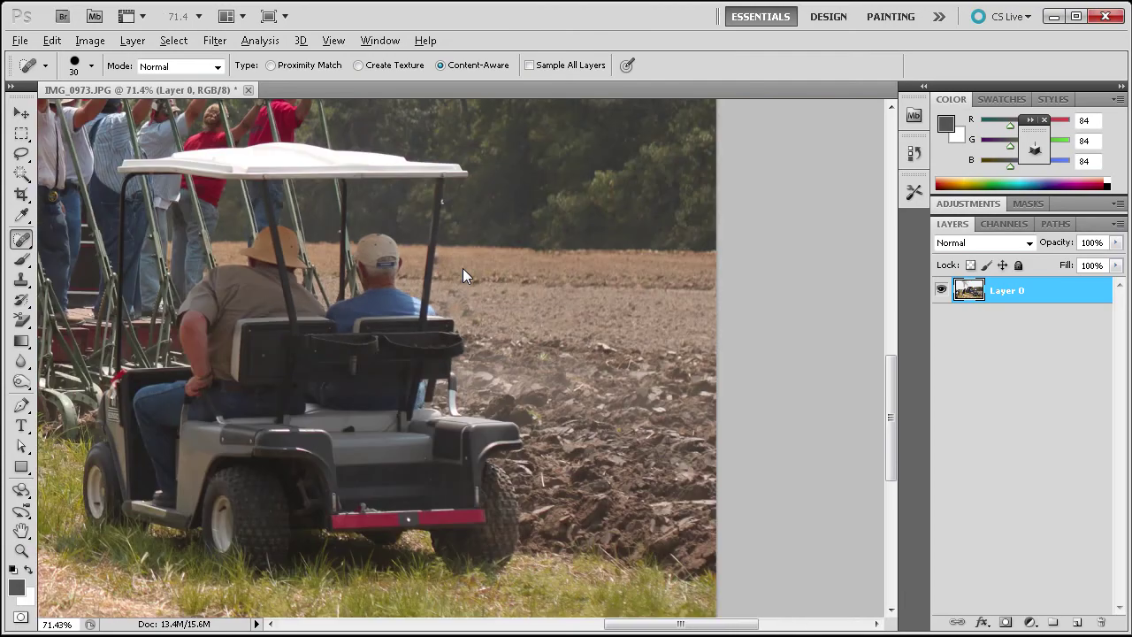
# Zoom out and pan across the retouched photo to review the whole field
pyautogui.scroll(-1, 462, 267)
pyautogui.scroll(2, 367, 394)
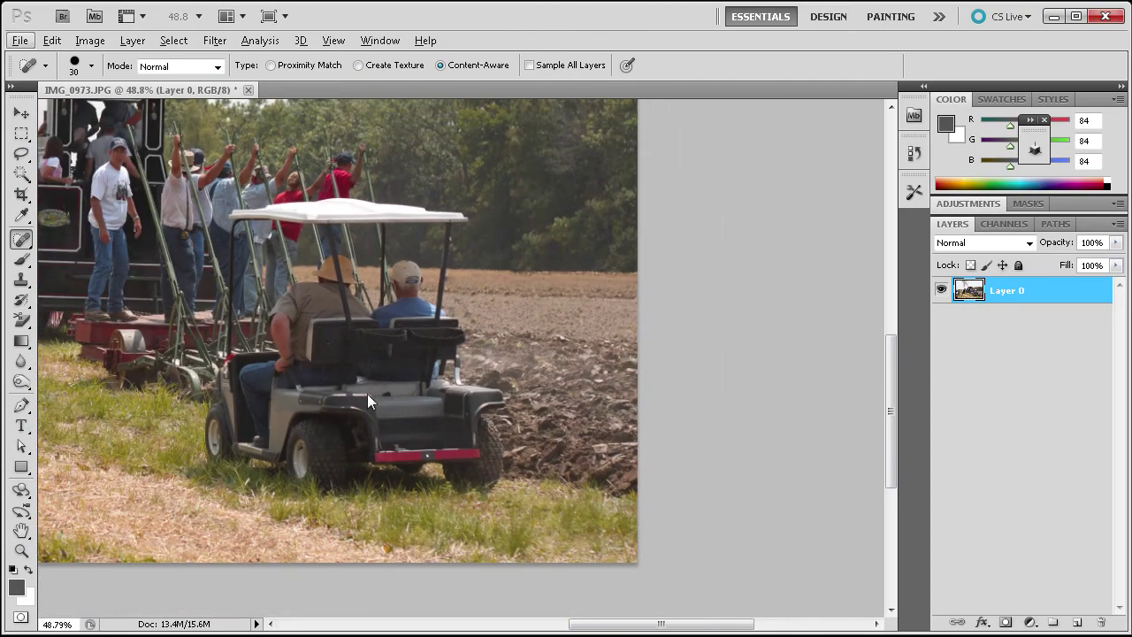
pyautogui.moveTo(613, 624); pyautogui.dragTo(578, 632)
pyautogui.scroll(-2, 481, 434)
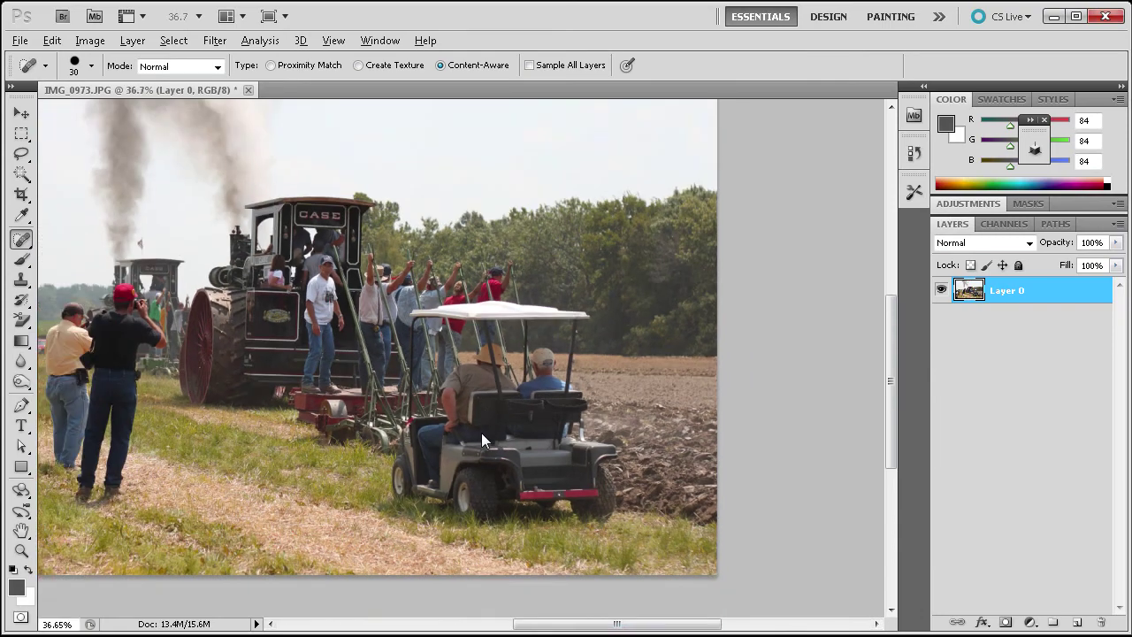
pyautogui.moveTo(615, 624); pyautogui.dragTo(601, 624)
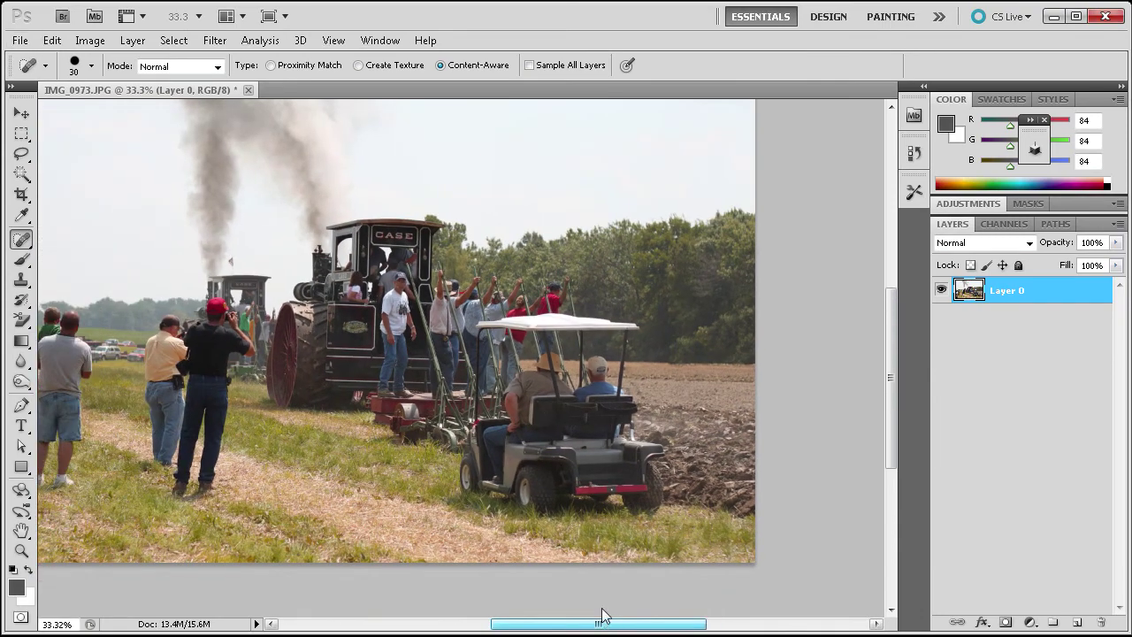
pyautogui.scroll(2, 476, 496)
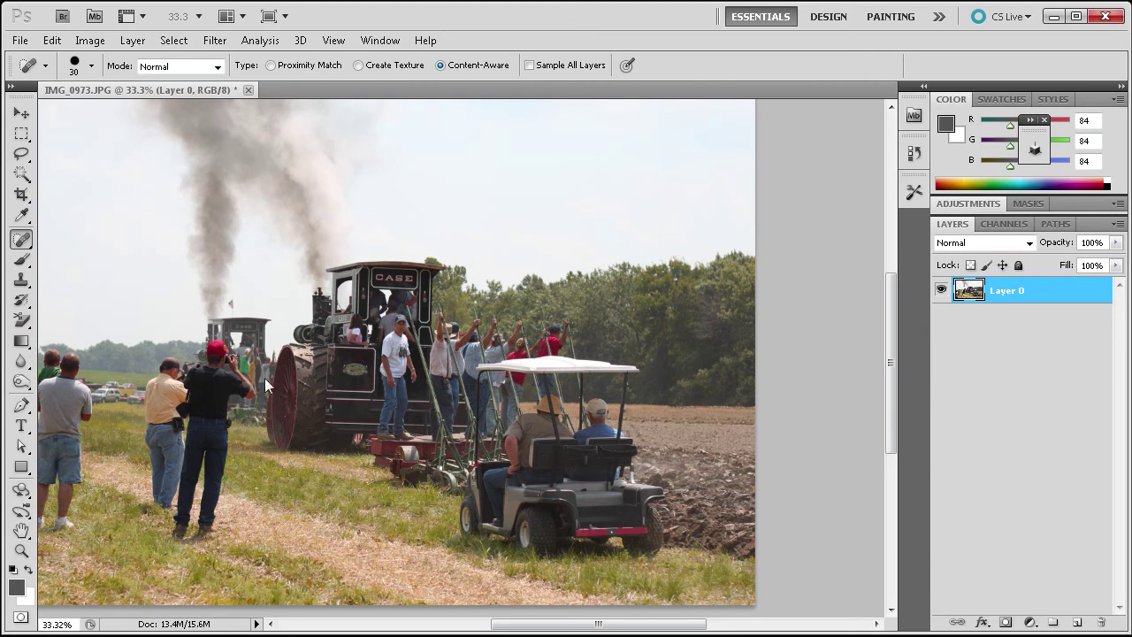
pyautogui.moveTo(512, 624); pyautogui.dragTo(476, 625)
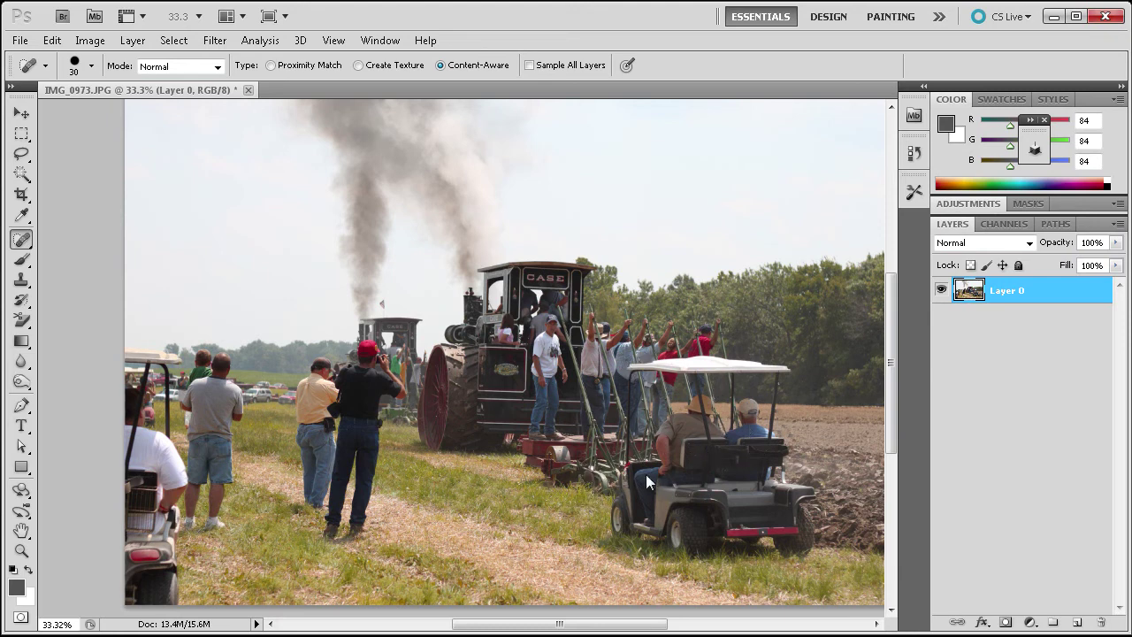
pyautogui.moveTo(648, 625); pyautogui.dragTo(667, 630)
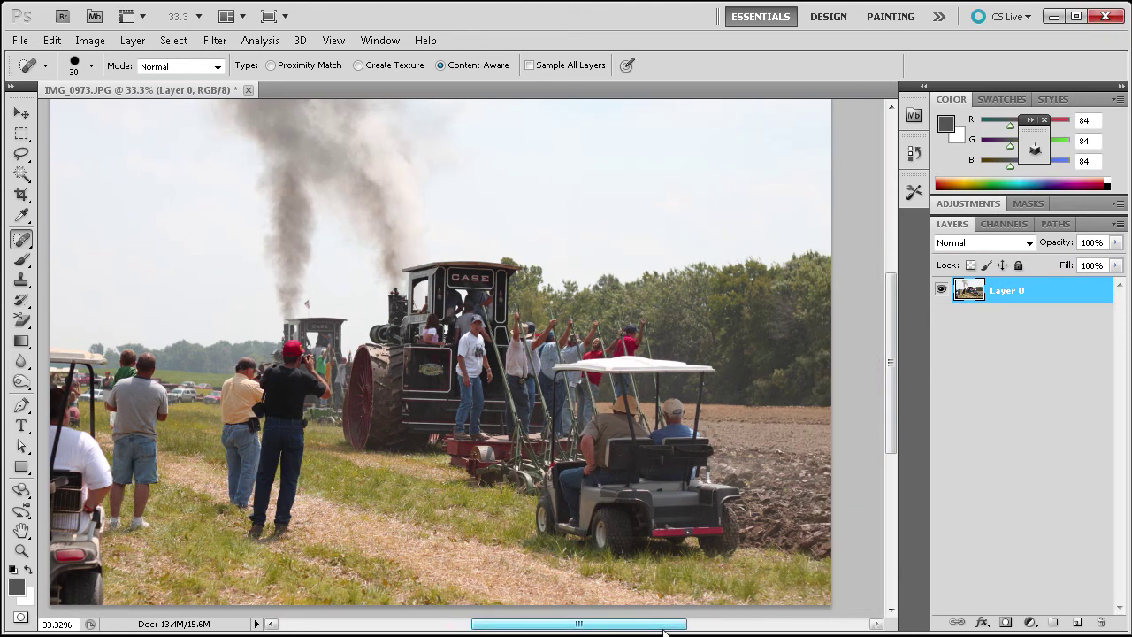